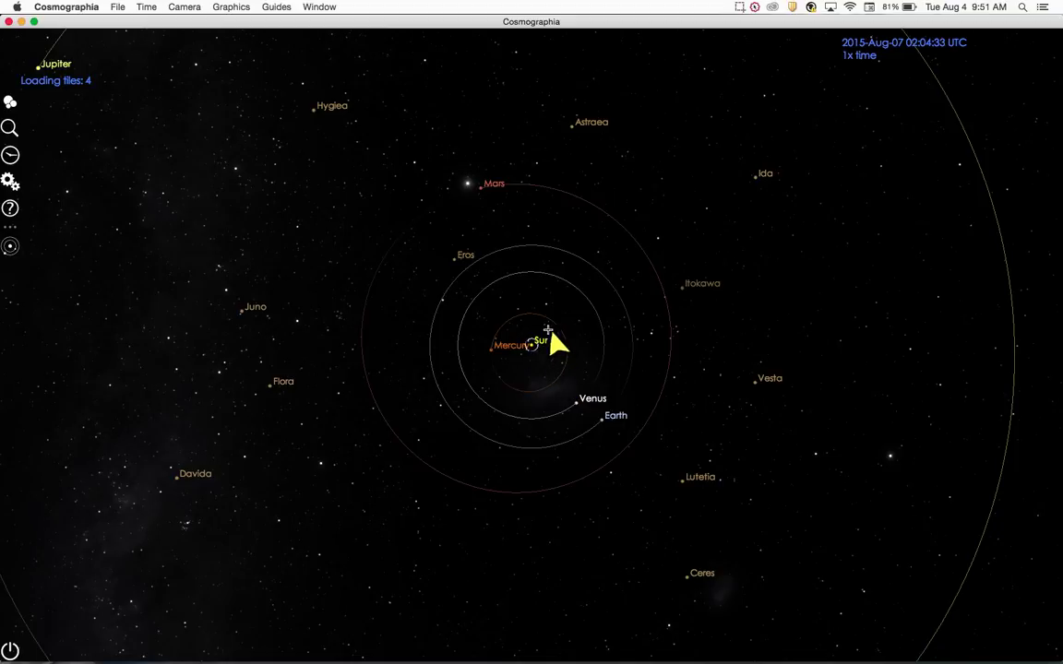
Turn the camera away from the Sun and back, and travel to Earth.
left_click_drag(493, 399, 1048, 413)
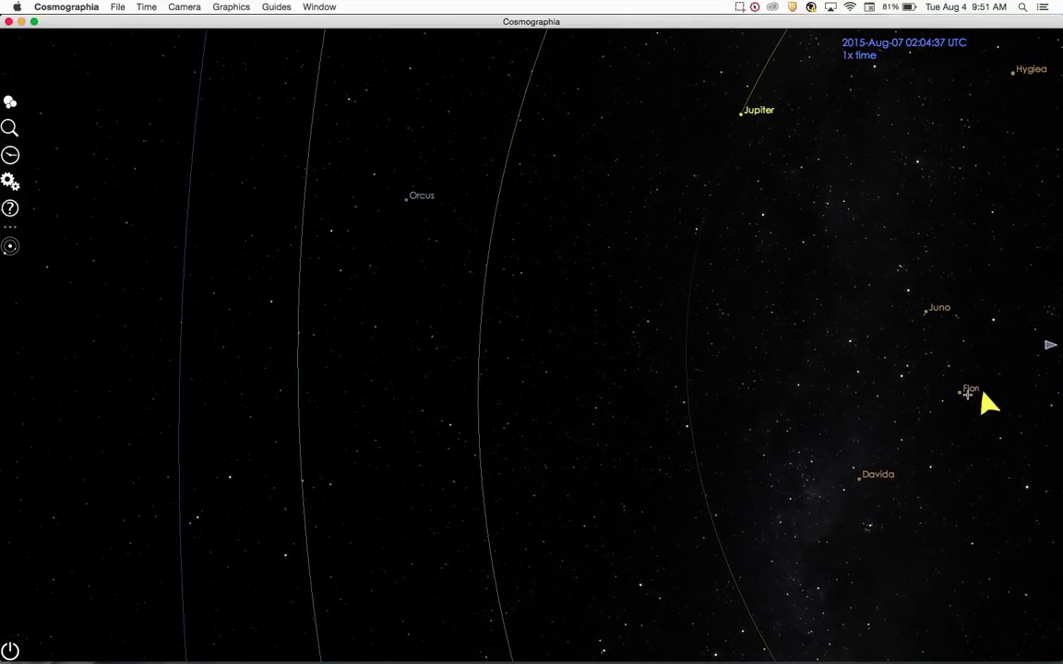
left_click_drag(929, 407, 753, 418)
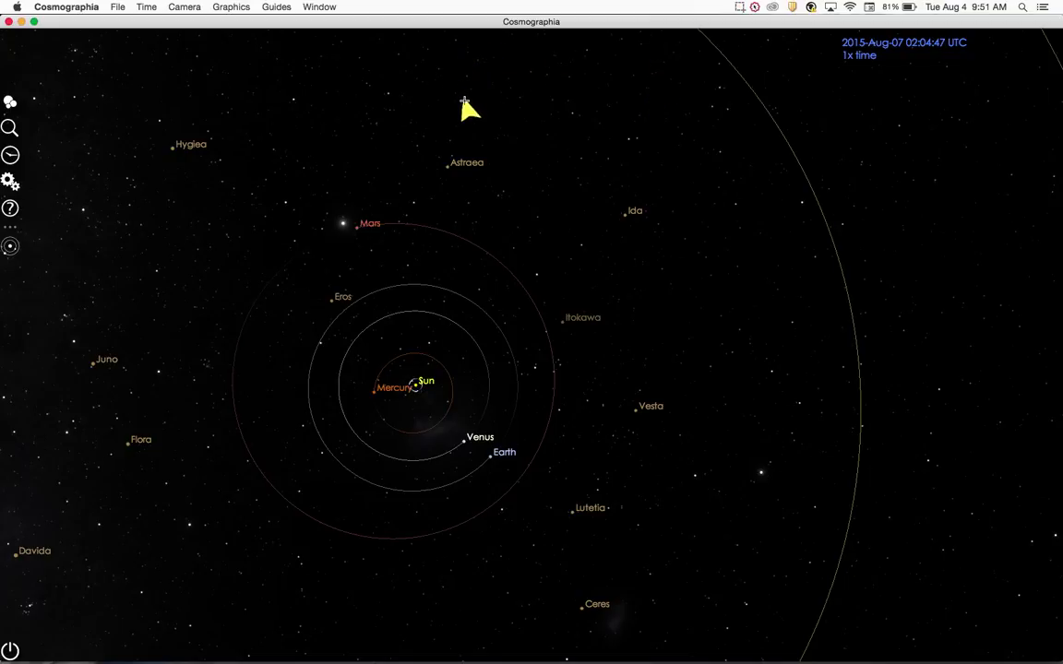
right_click(494, 455)
left_click(545, 410)
double_click(490, 456)
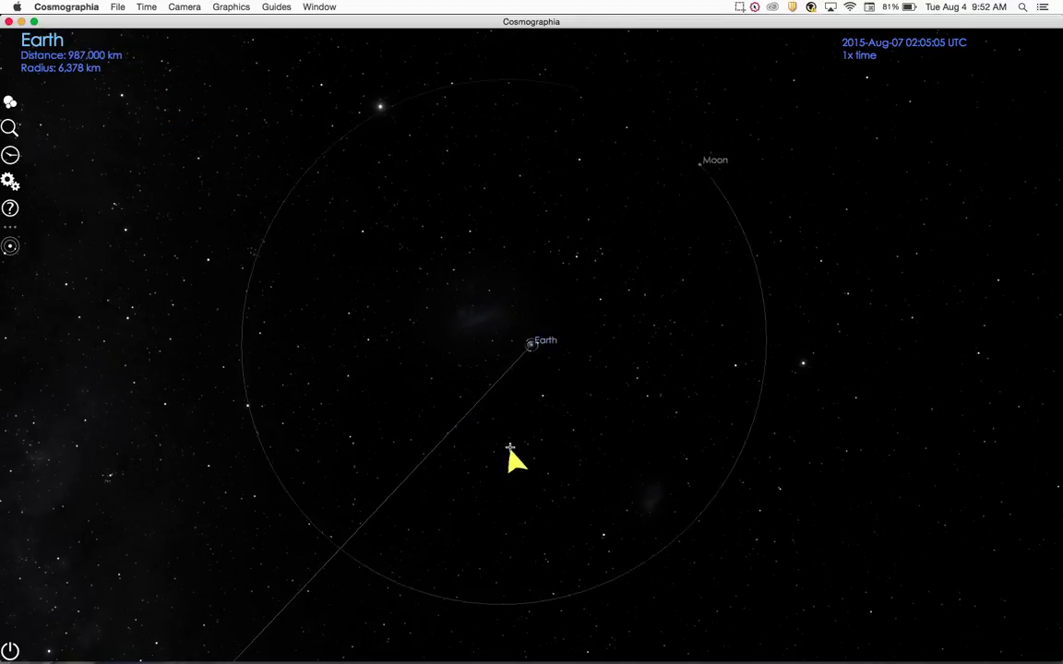
Turn the camera away from Earth and point it back at the planet with Find Object.
left_click_drag(376, 440, 634, 429)
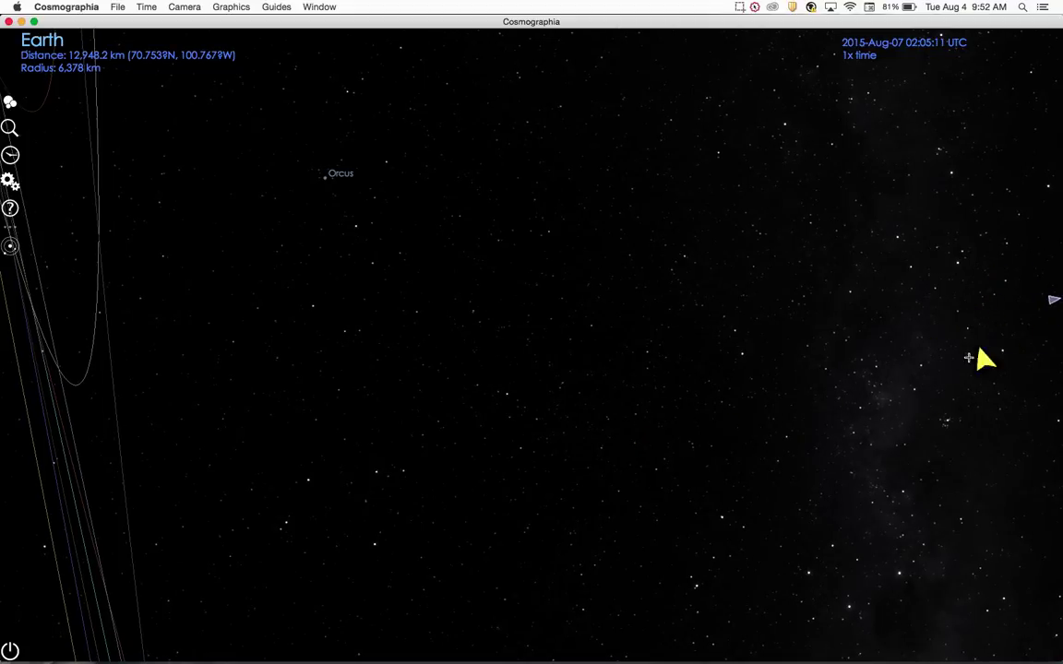
left_click_drag(926, 394, 923, 406)
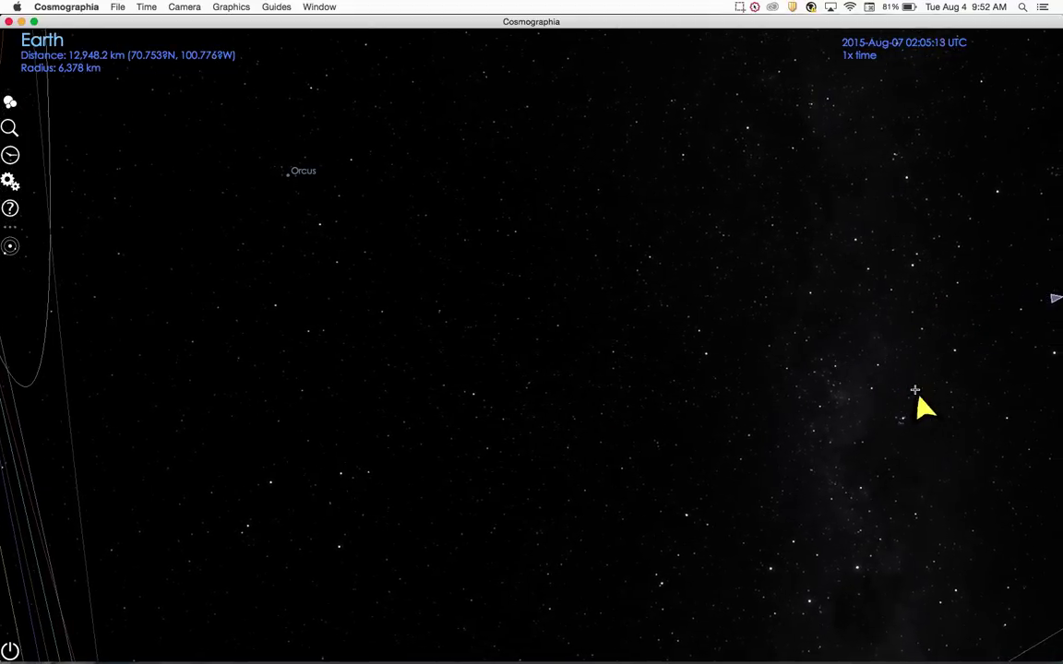
left_click(9, 128)
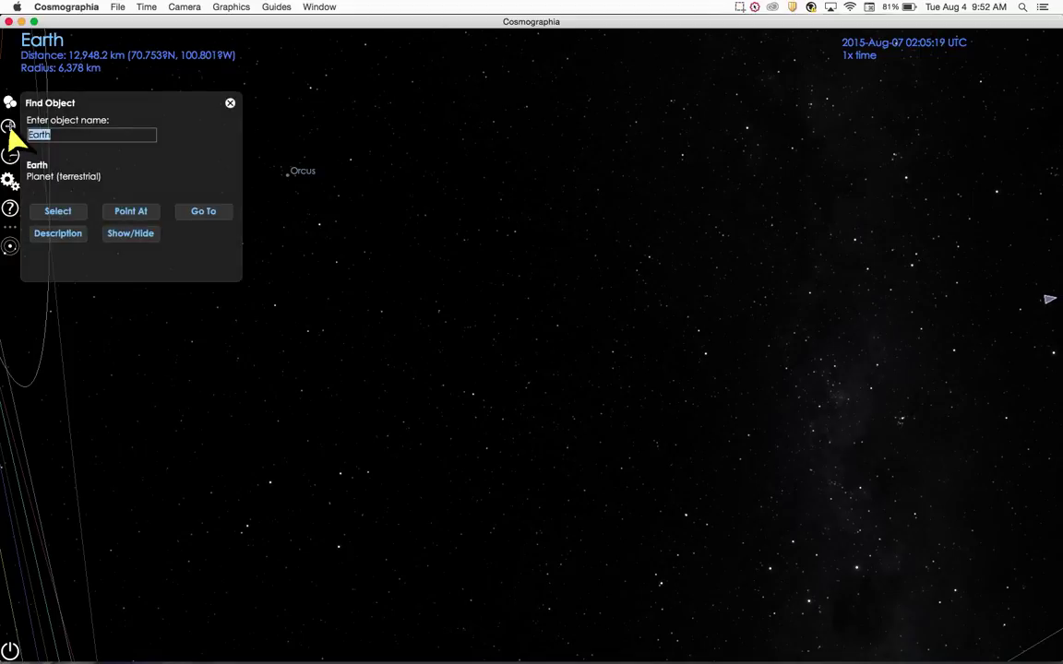
left_click(130, 212)
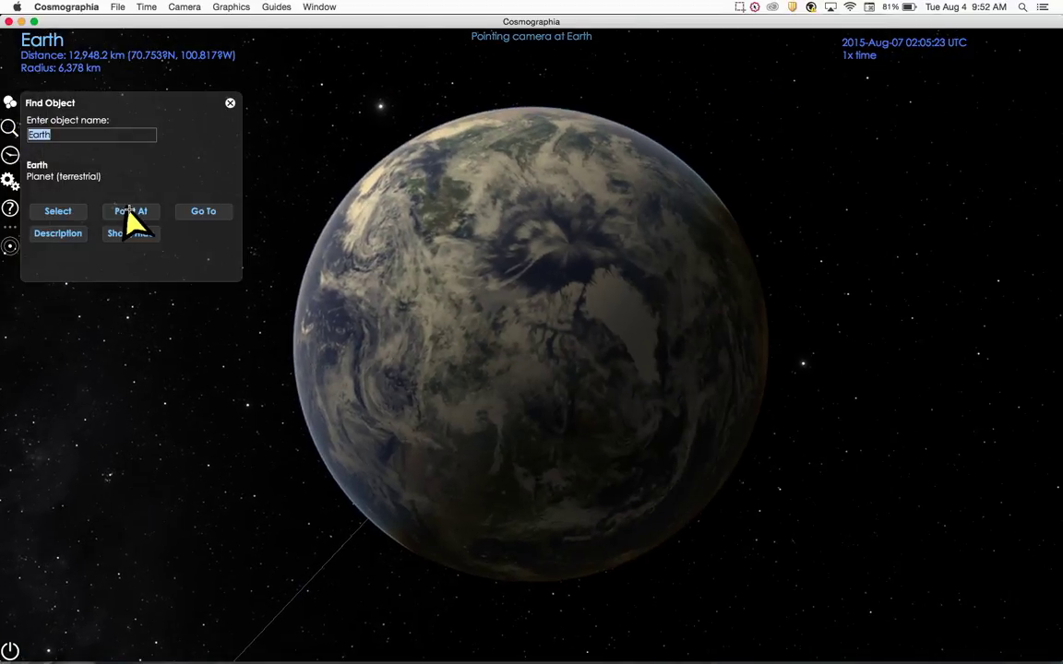
left_click(231, 102)
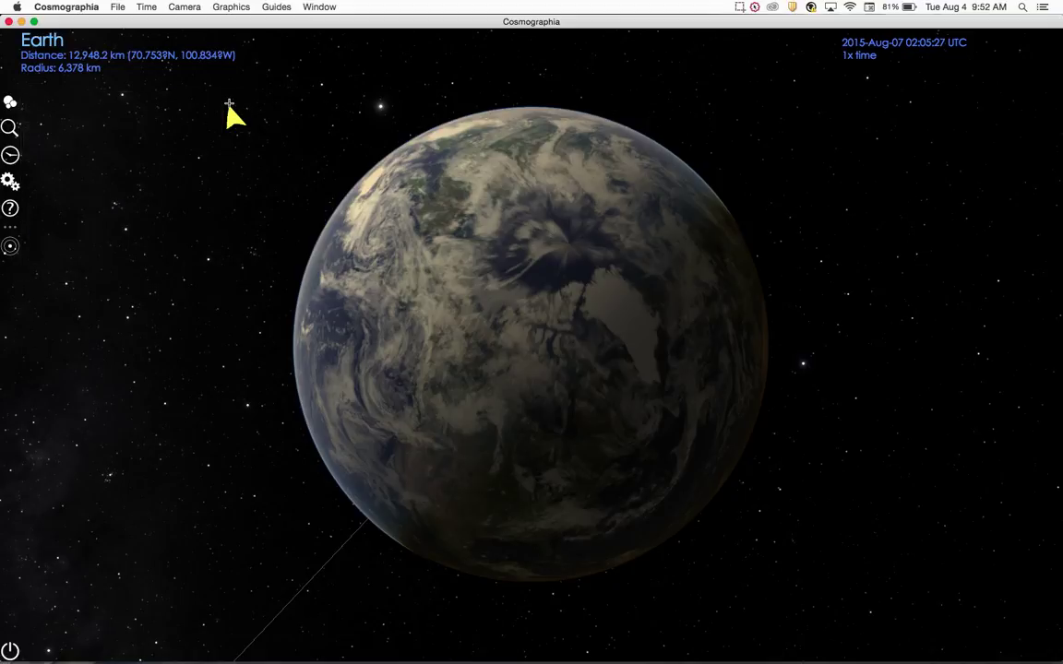
Return to the solar system overview and check the Center Indicator option in the guide settings.
left_click(12, 244)
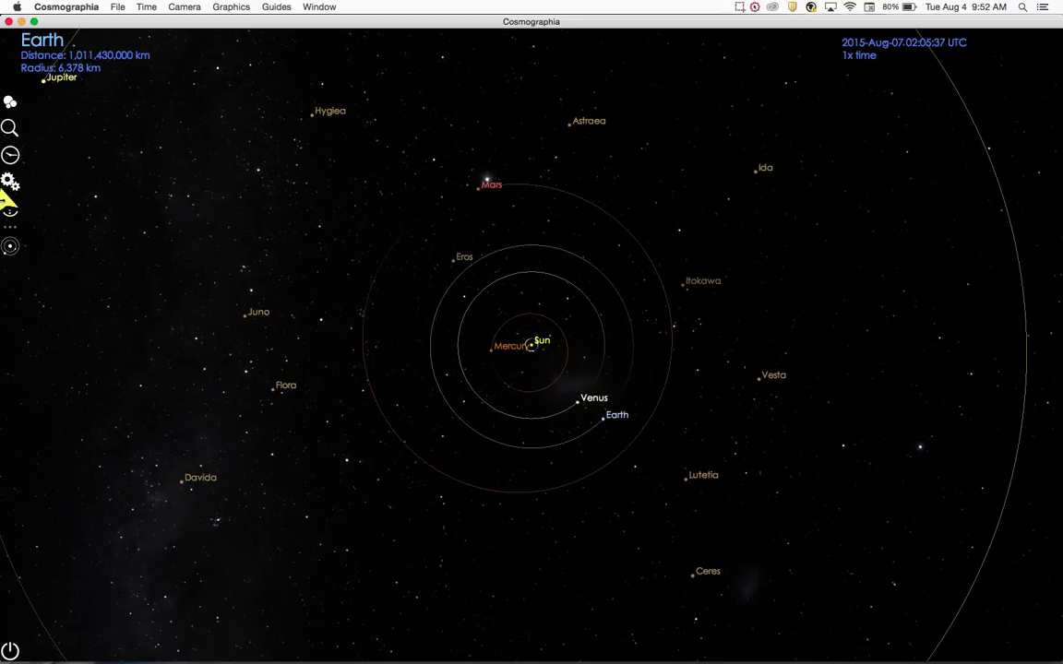
left_click(9, 182)
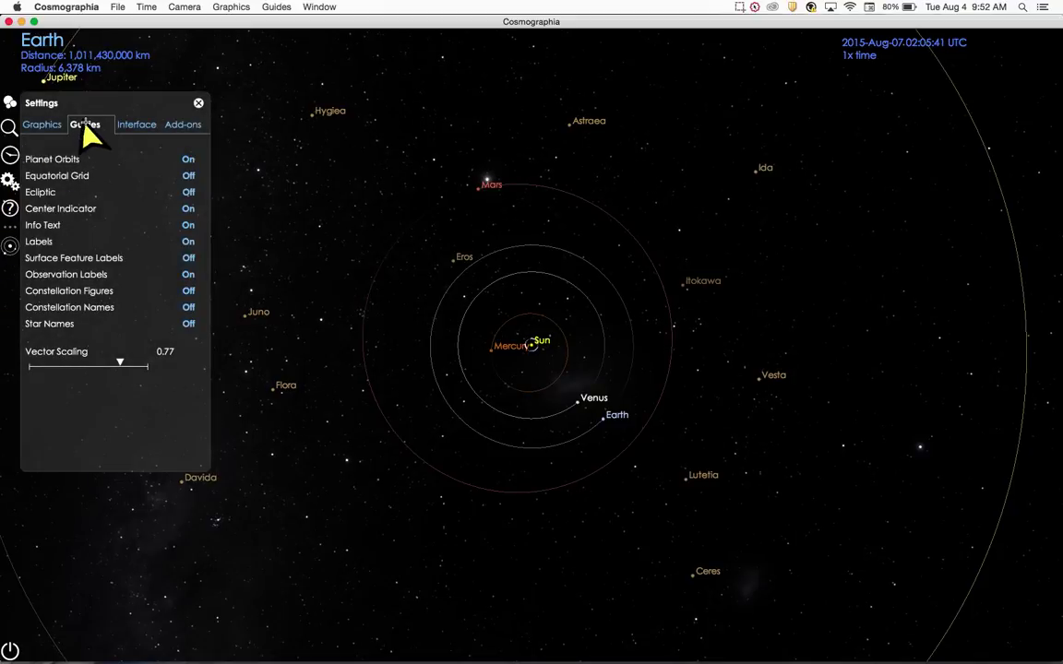
left_click(185, 208)
left_click(199, 102)
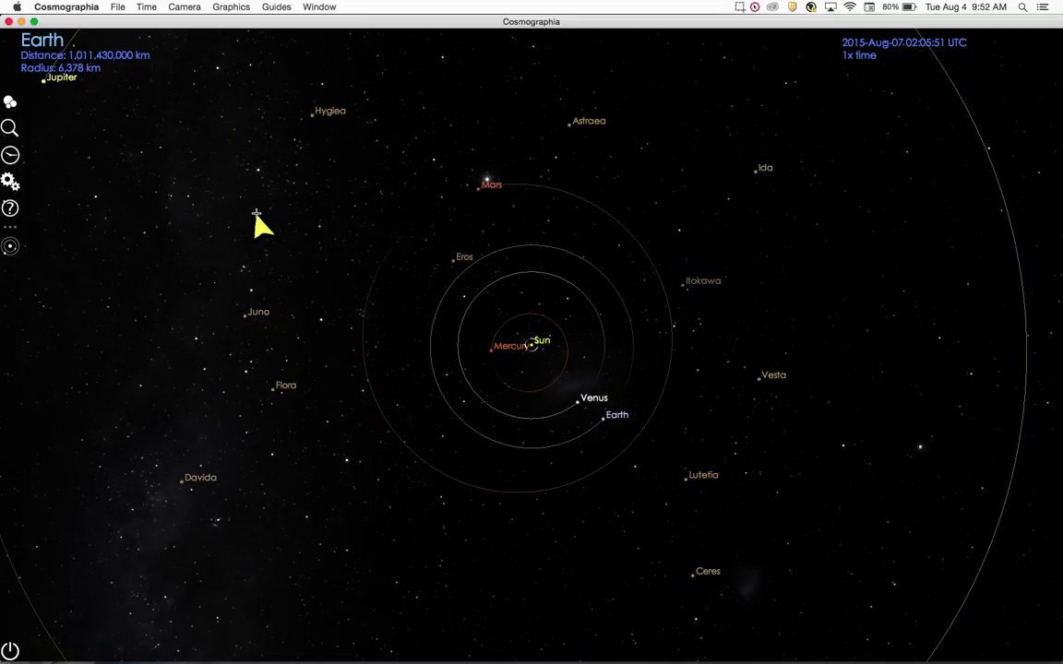
Set Mars as the camera's center, and replace it with Earth as the fixed center.
right_click(492, 187)
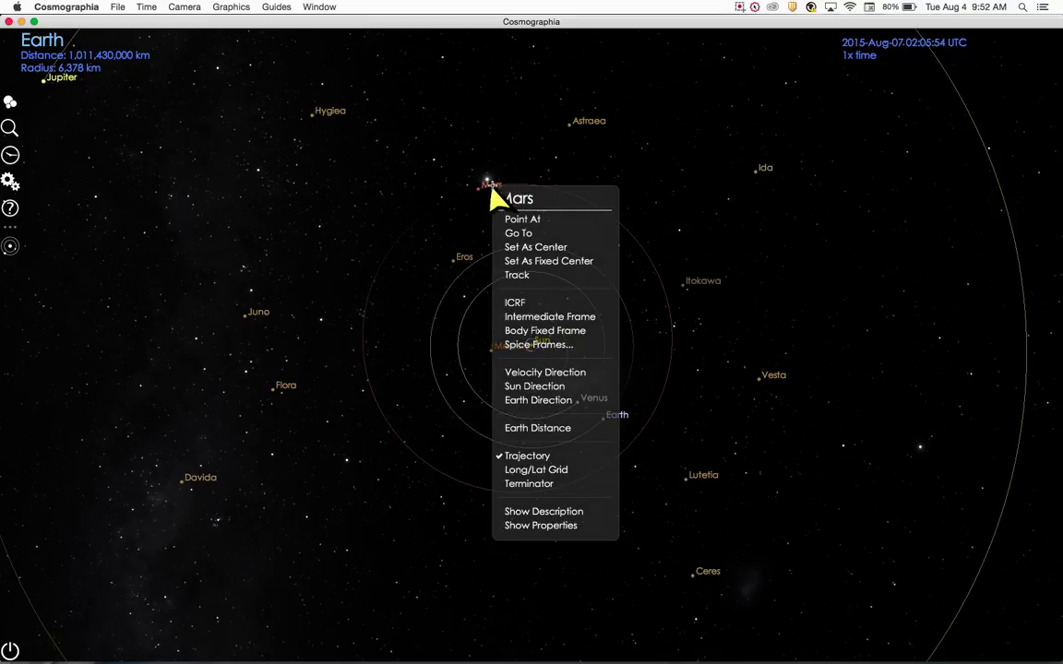
left_click(540, 247)
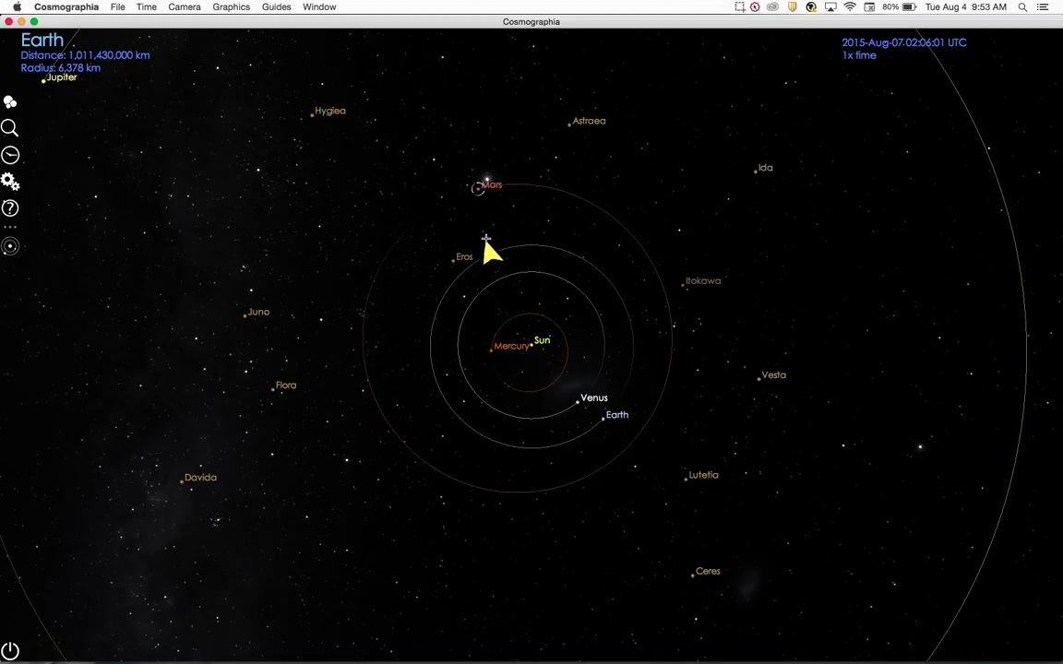
right_click(543, 348)
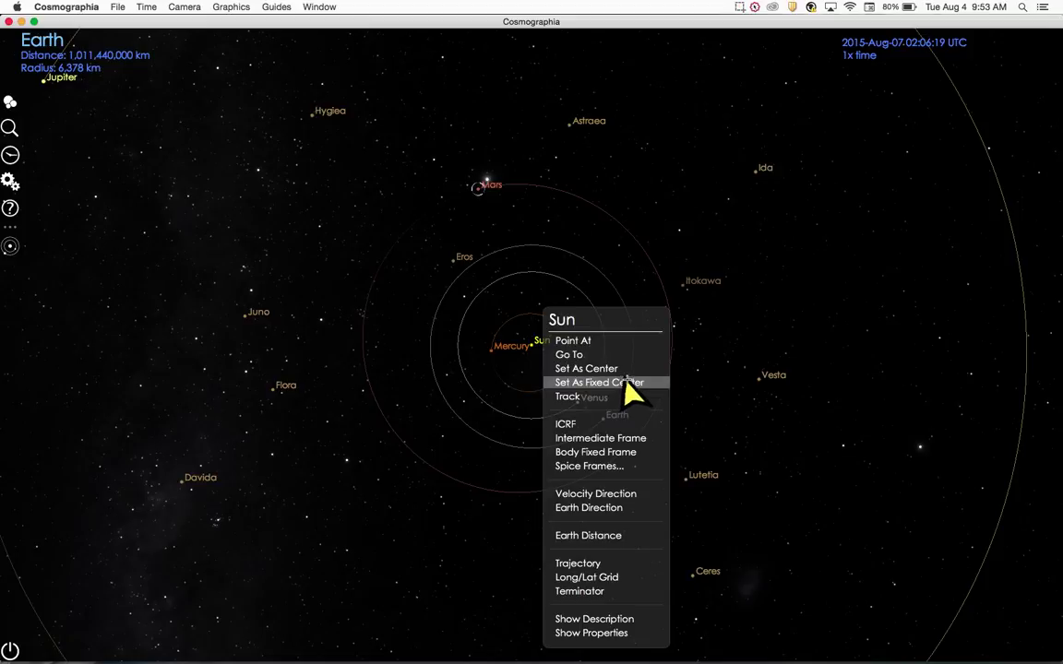
left_click(697, 386)
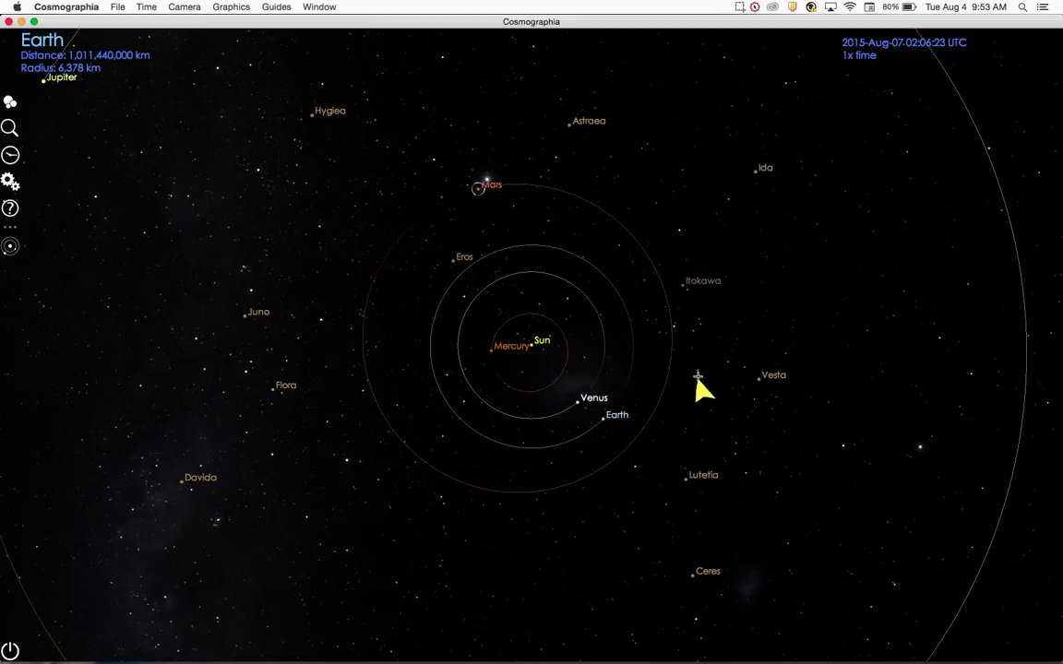
right_click(624, 425)
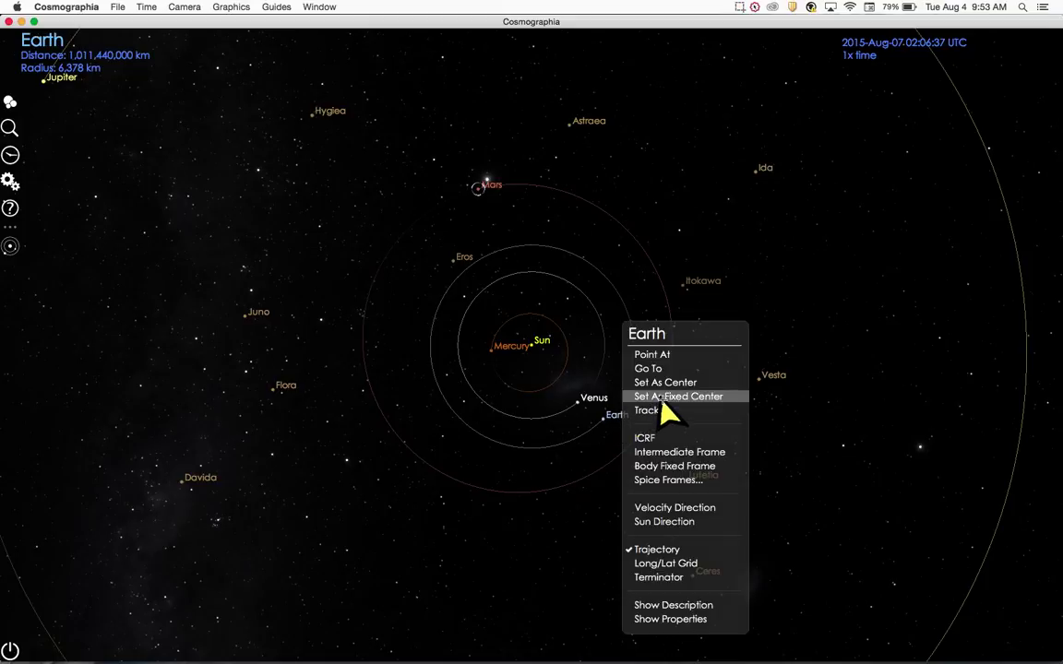
left_click(661, 402)
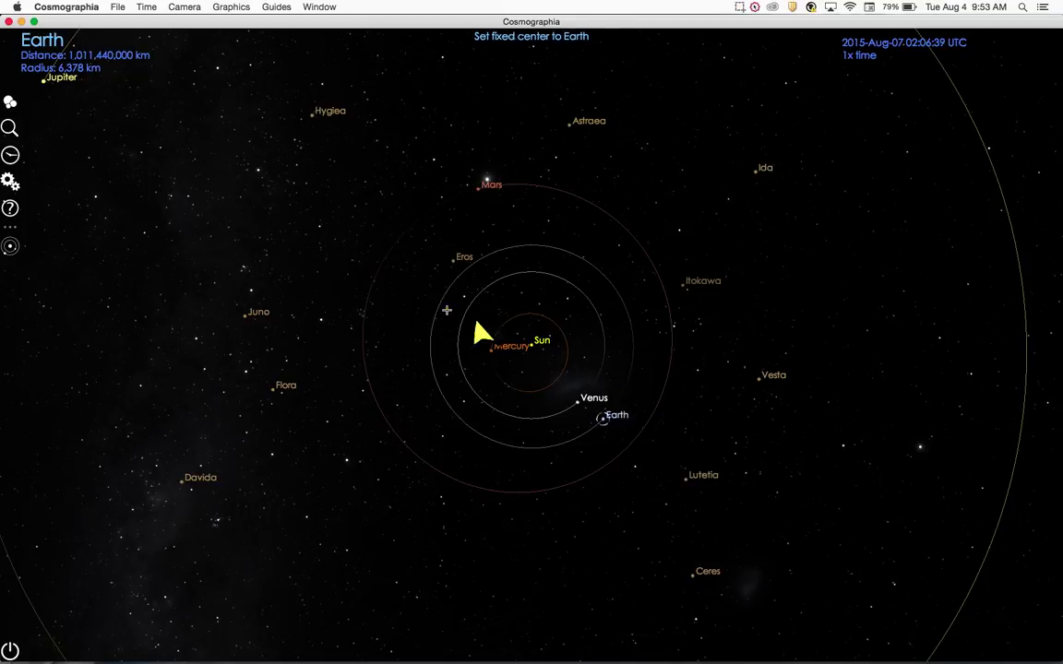
Speed the simulation time up to 100000x to watch the motion around Earth, and pause it.
left_click(9, 155)
left_click(87, 176)
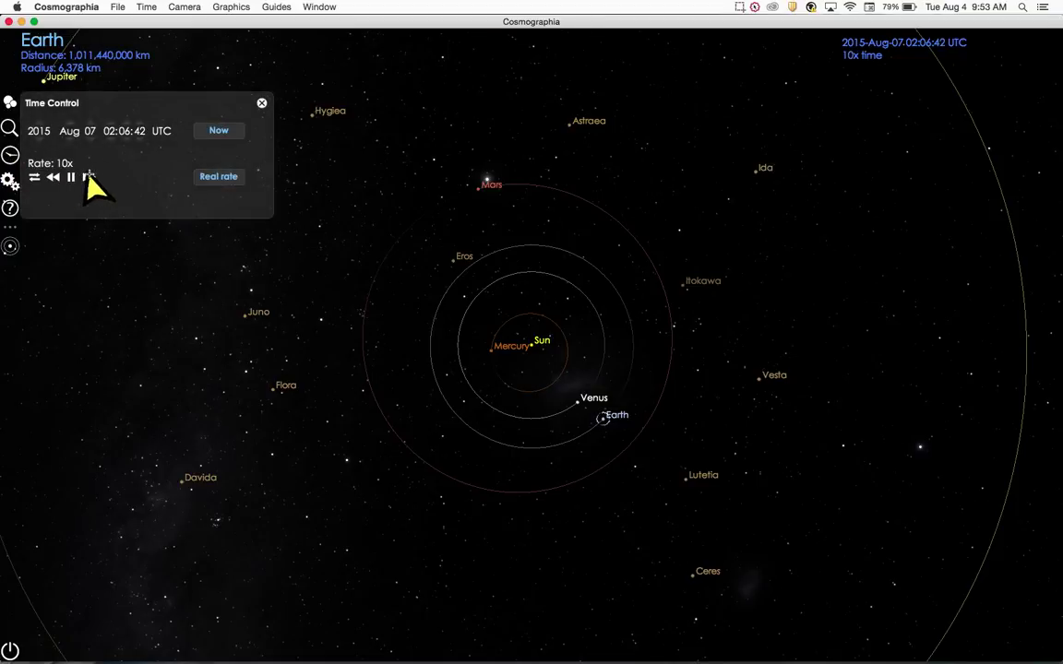
left_click(87, 177)
left_click(87, 176)
left_click(87, 177)
left_click(87, 176)
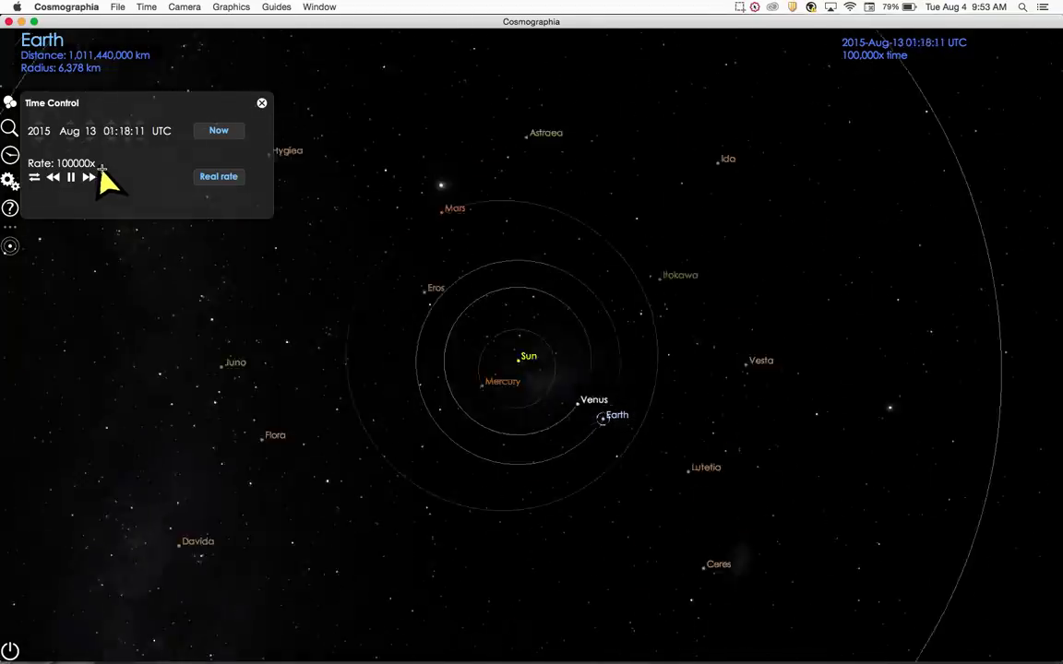
left_click(71, 177)
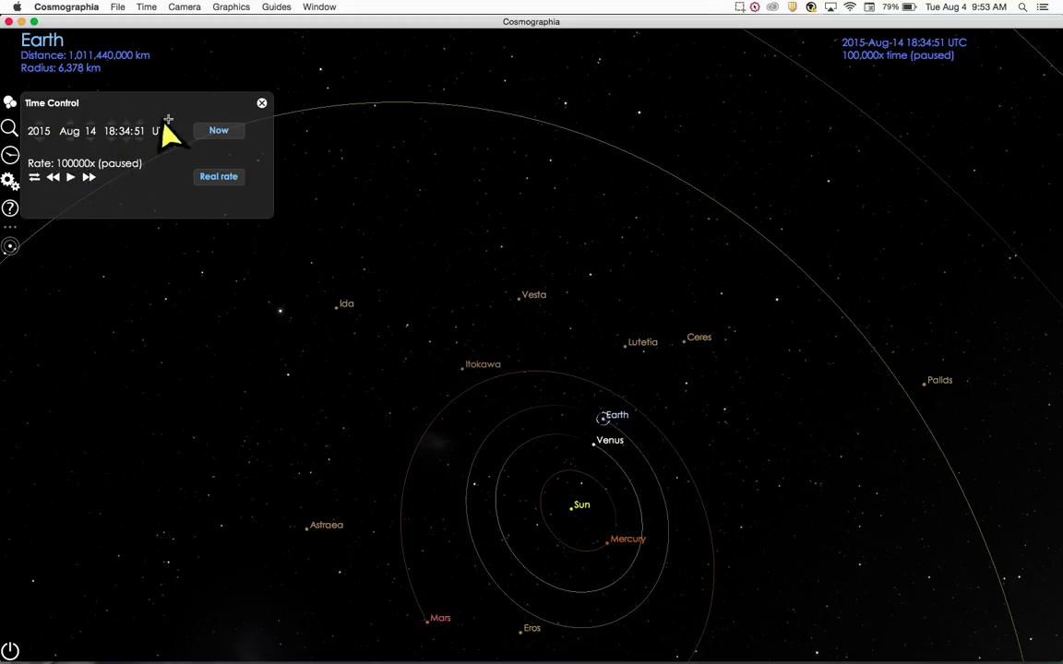
left_click(262, 101)
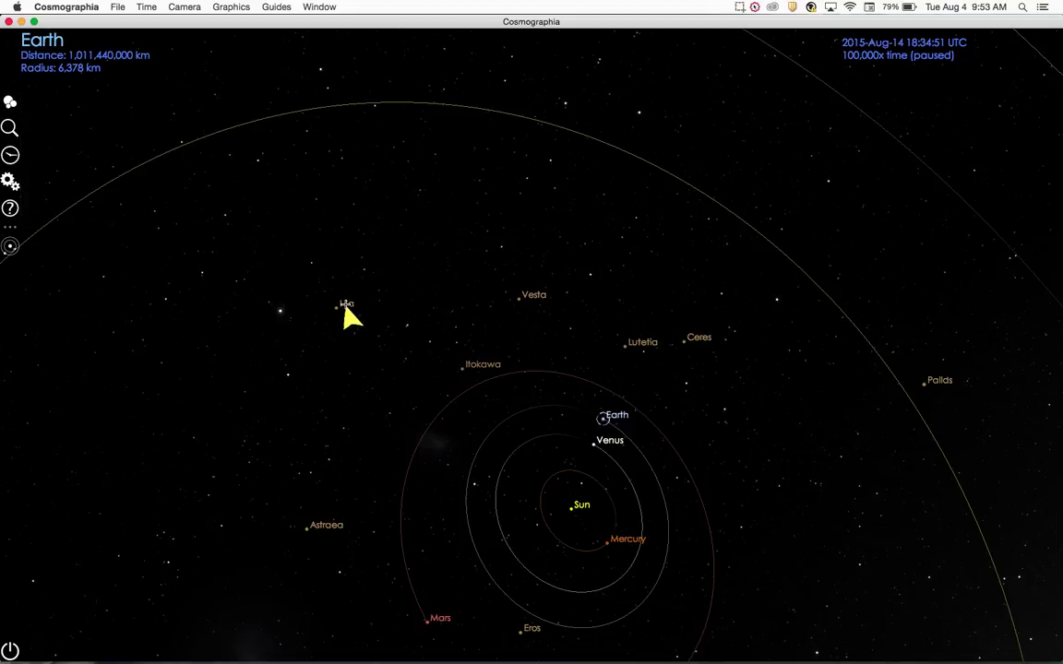
Select the asteroid Ida and set it as the camera's center.
left_click(337, 304)
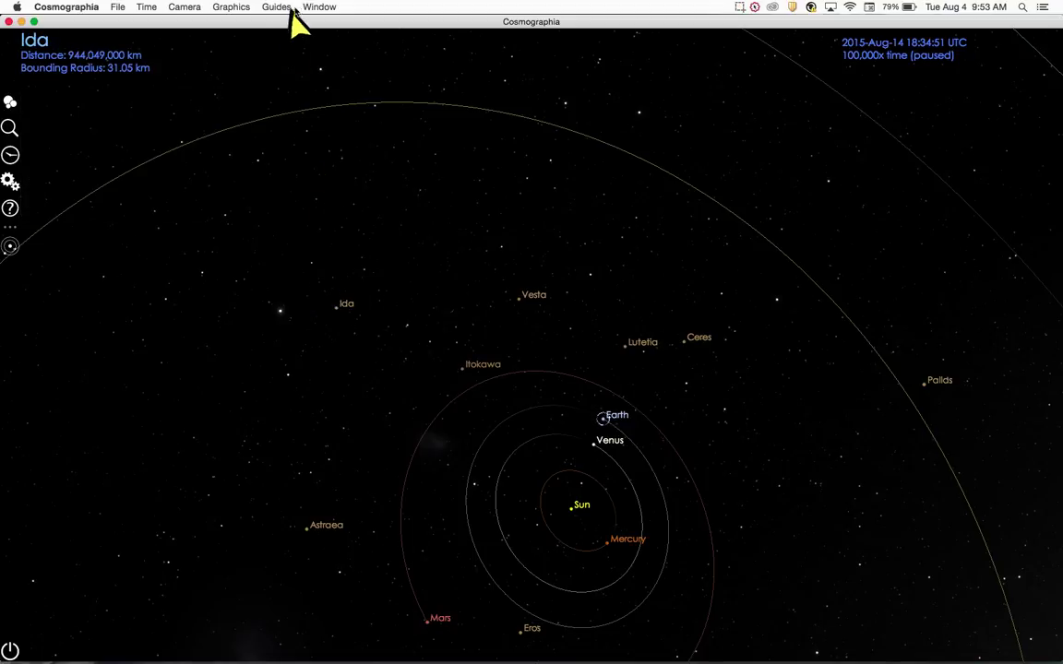
left_click(187, 7)
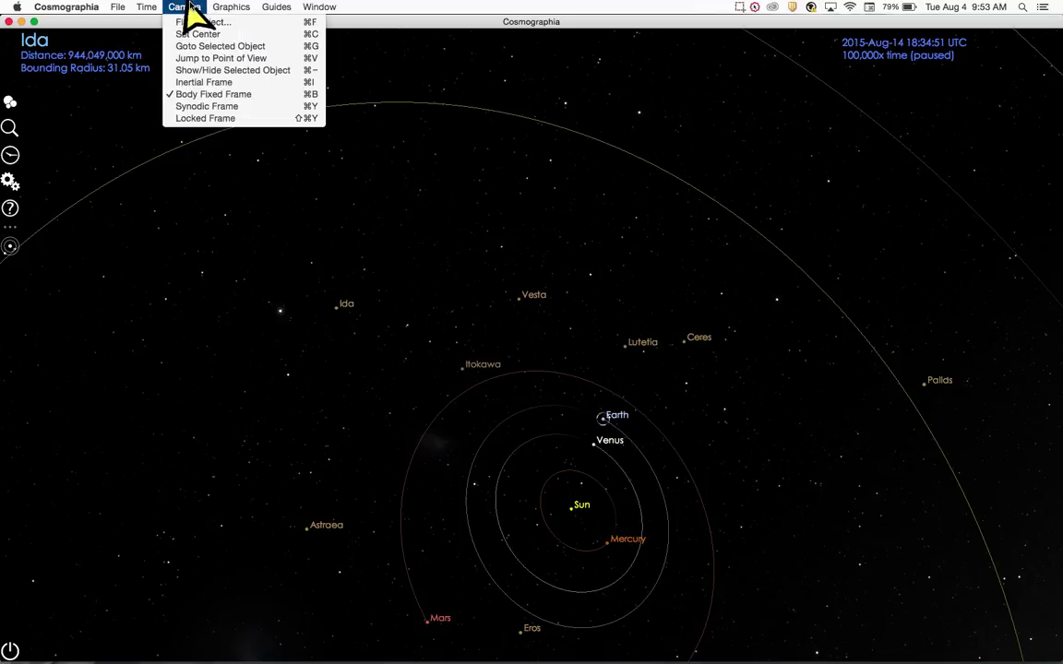
left_click(195, 35)
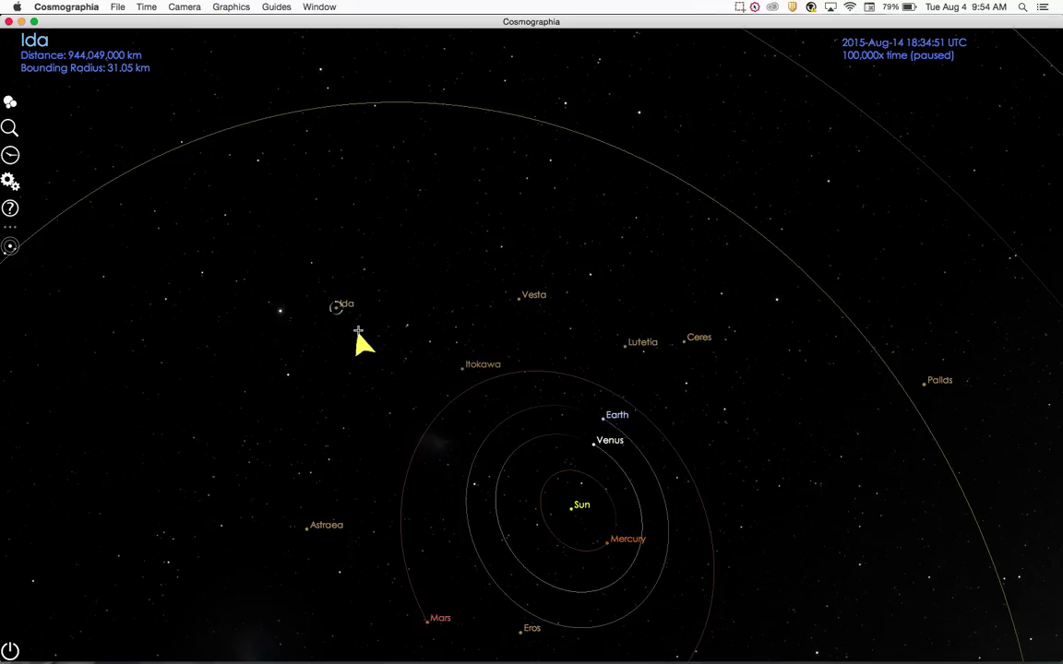
Select Vesta, and make a trip to Earth and back to the solar system overview.
left_click(539, 298)
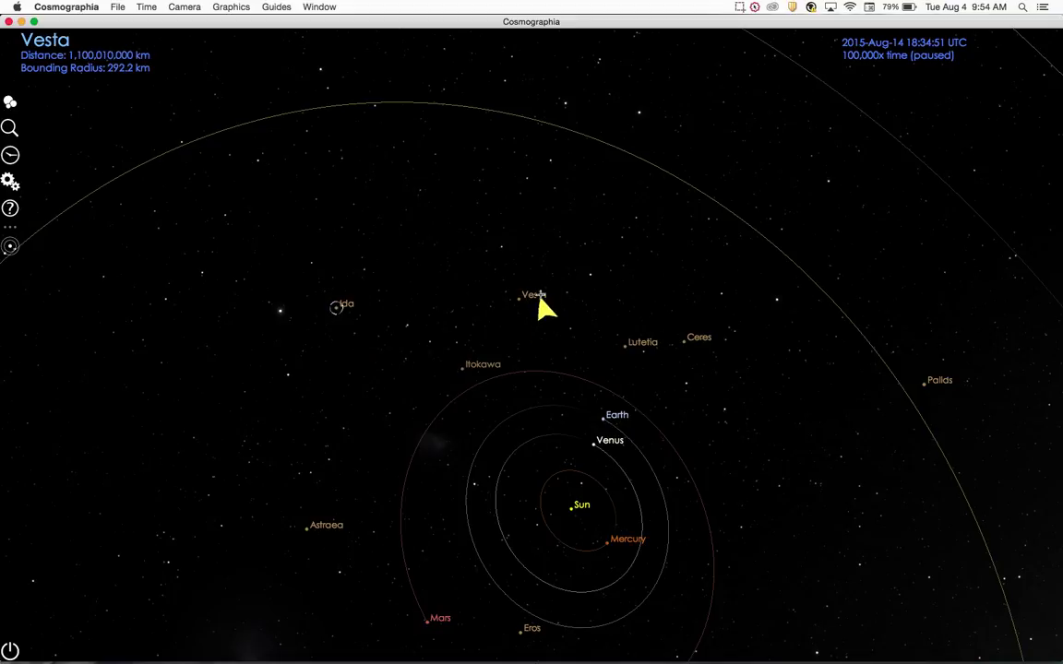
double_click(538, 297)
double_click(613, 415)
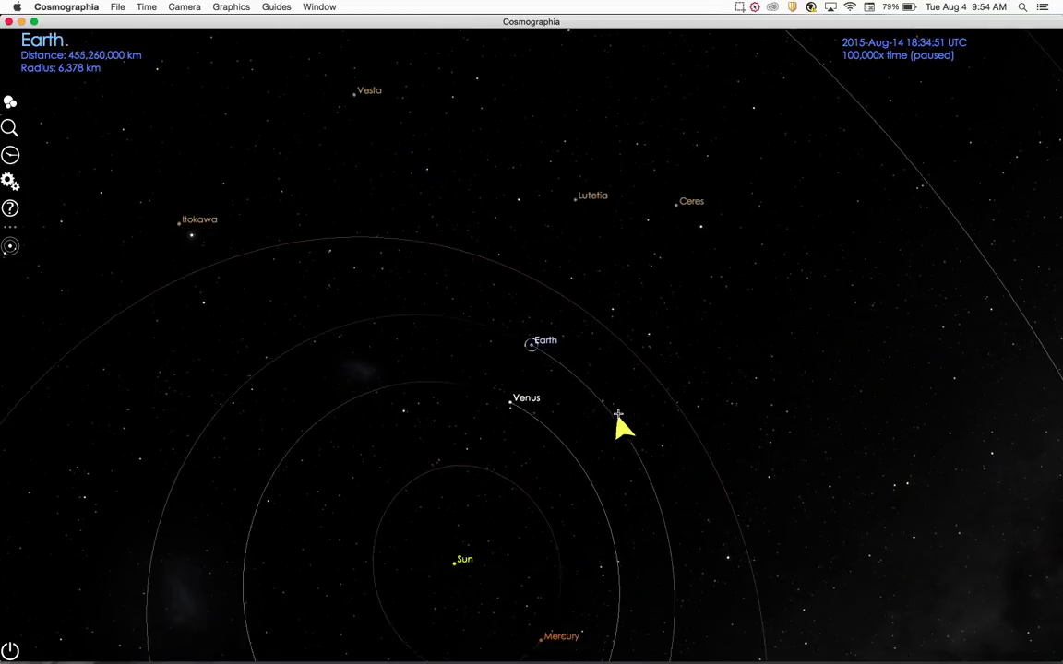
left_click(10, 244)
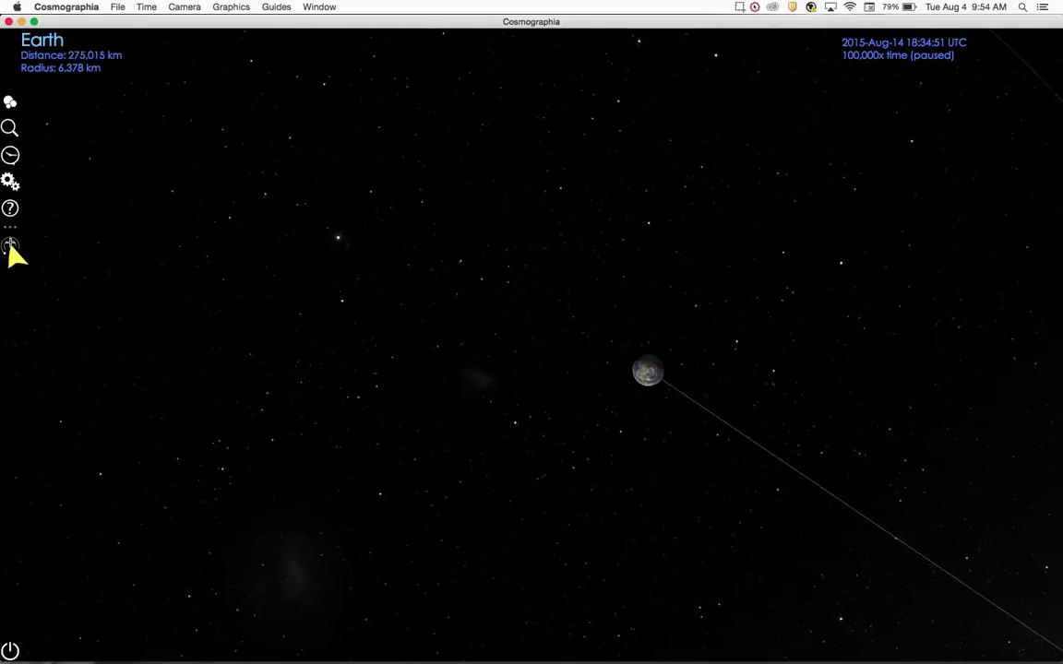